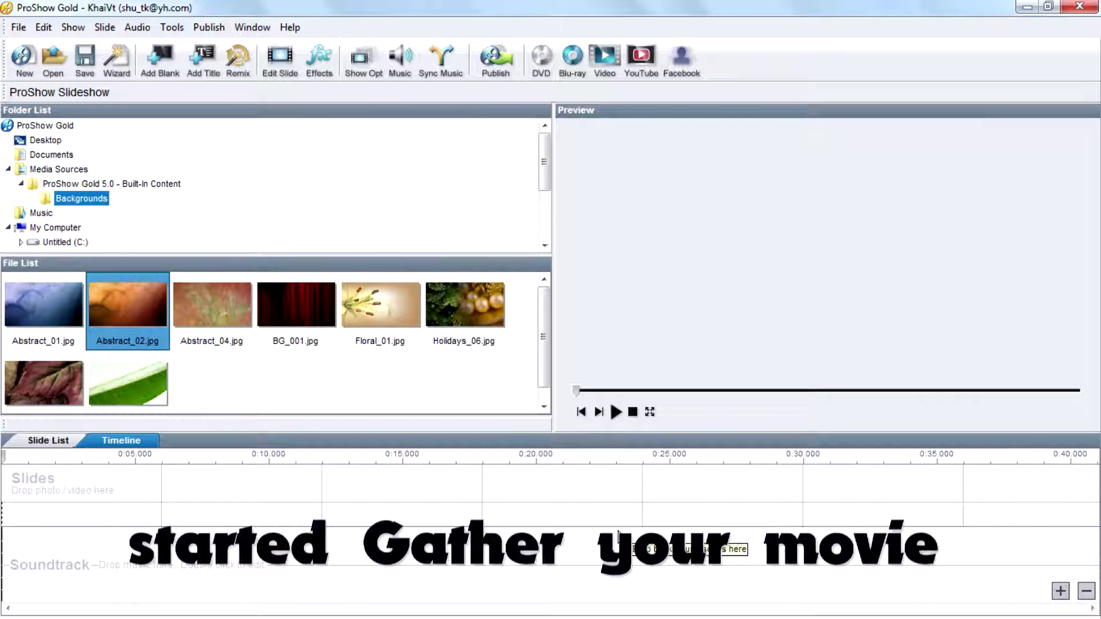
# Select backgrounds Abstract_04 through Holidays_06 and drop all four onto the Slides track.
pyautogui.moveTo(519, 383); pyautogui.dragTo(222, 312)
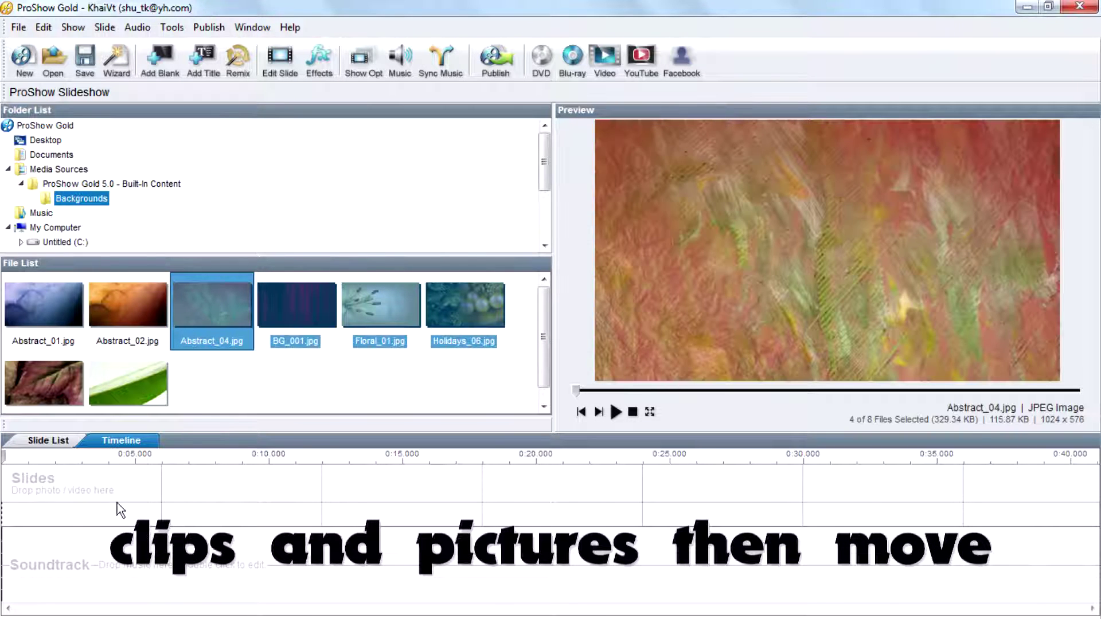
pyautogui.moveTo(117, 504); pyautogui.dragTo(117, 504)
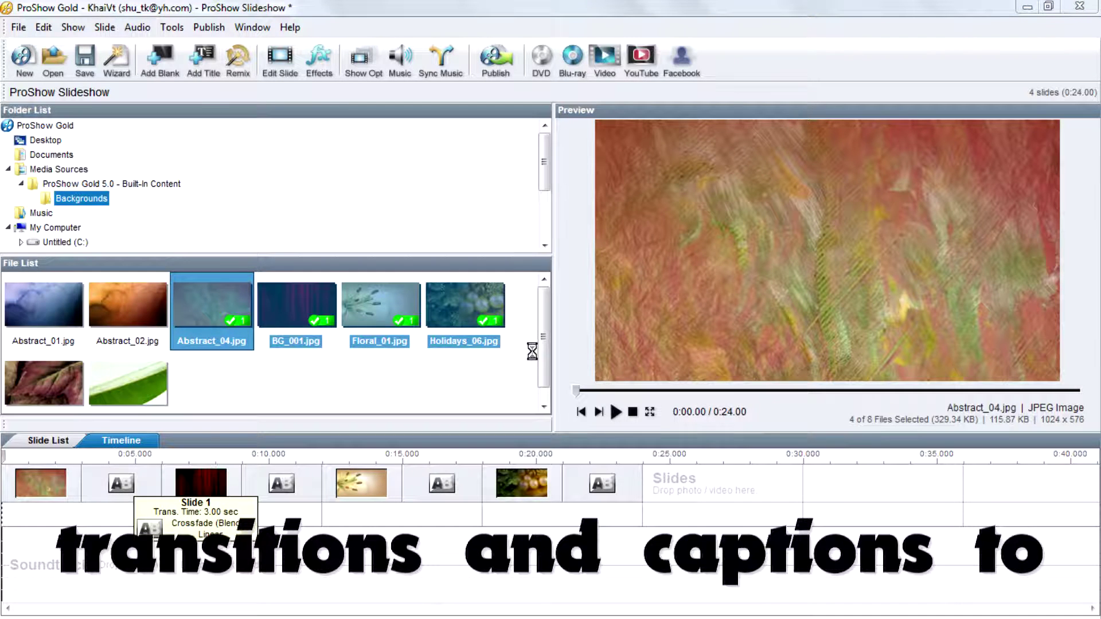
# Set slide 1's transition to Perspective Push 3D - Left and slide 2's to Paintbrush - From Right - Soft.
pyautogui.click(453, 305)
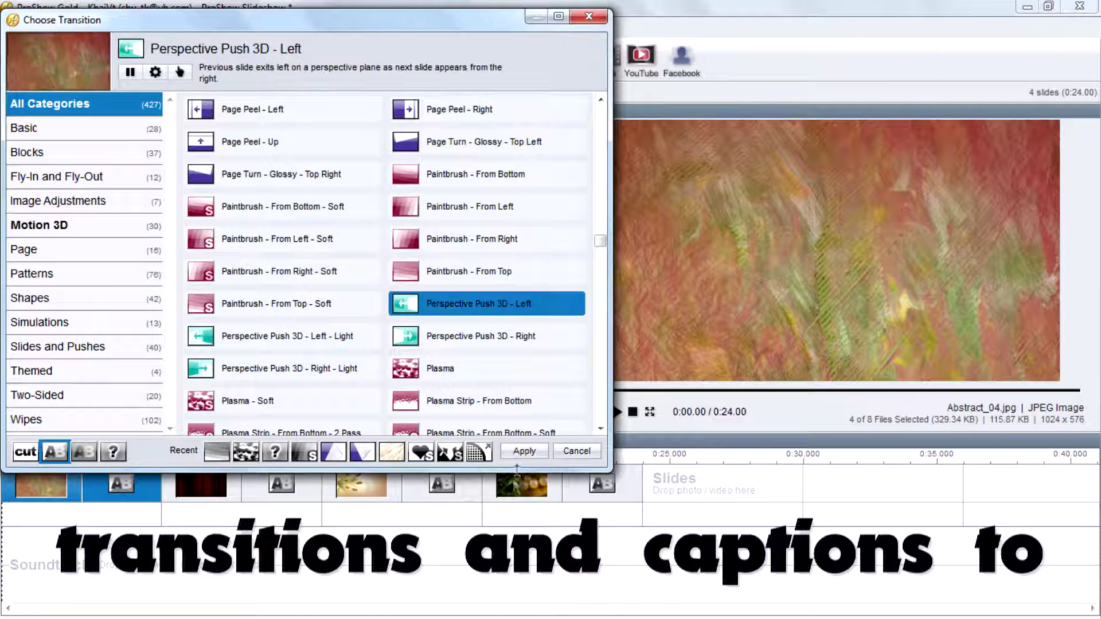
pyautogui.click(524, 452)
pyautogui.doubleClick(281, 485)
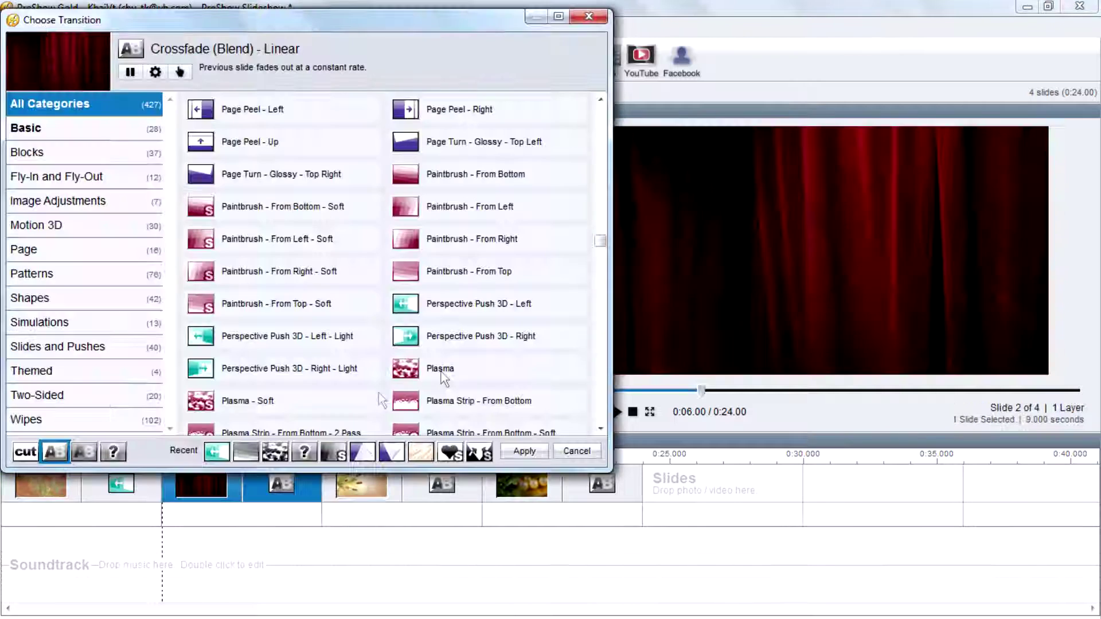
pyautogui.click(280, 272)
pyautogui.click(525, 452)
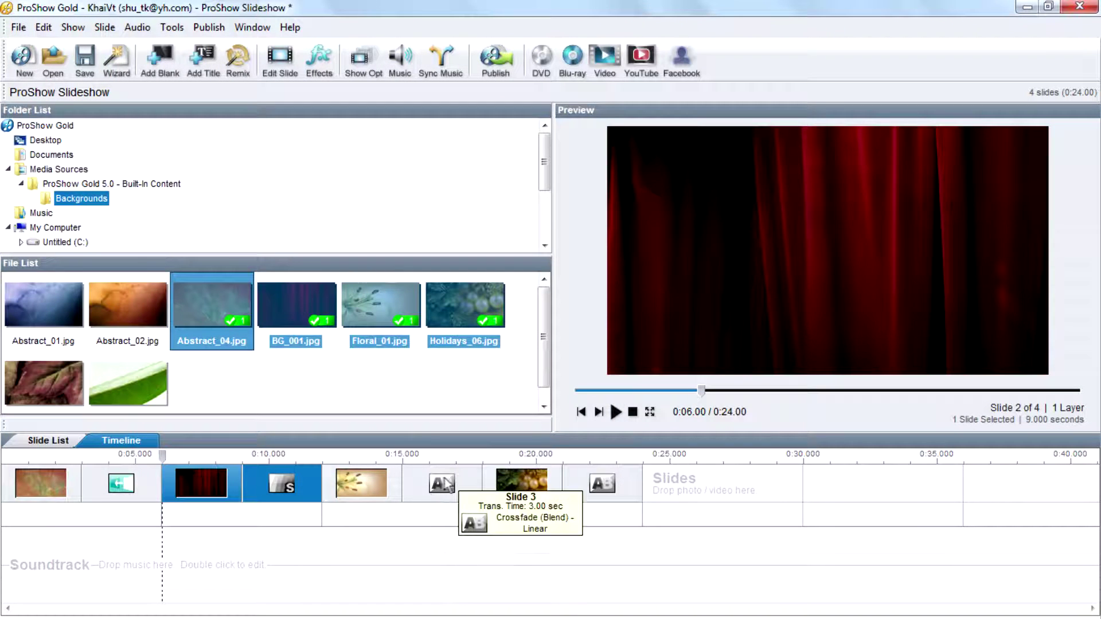
# Give slide 3 Page Peel - Up and slide 4 Paintbrush - From Right - Soft, then preview to 0:10.67.
pyautogui.doubleClick(441, 483)
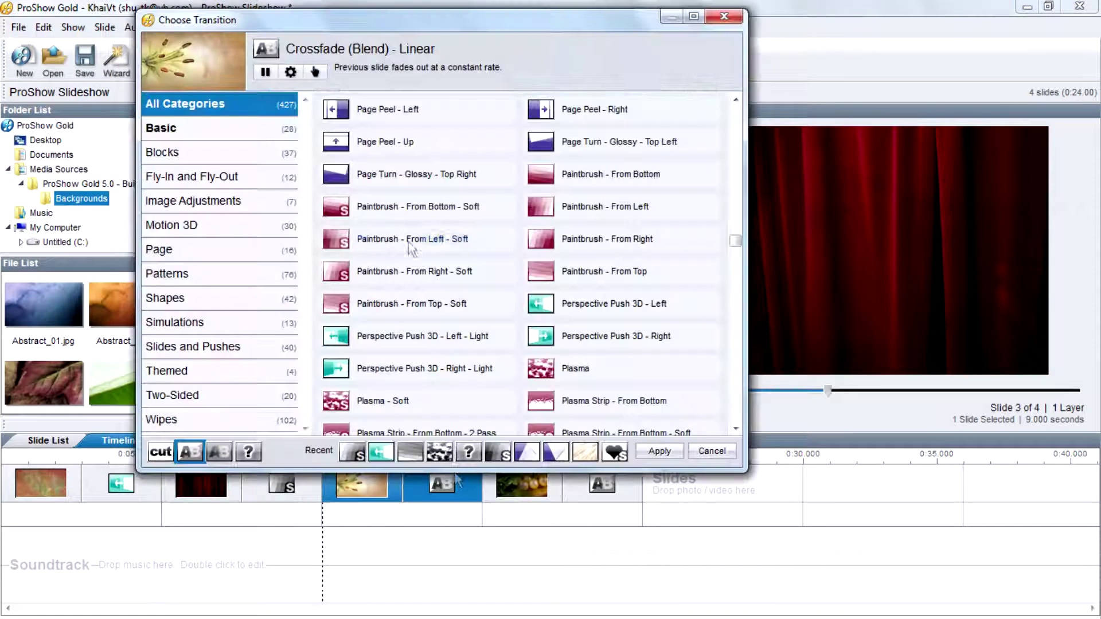
pyautogui.click(386, 147)
pyautogui.click(659, 451)
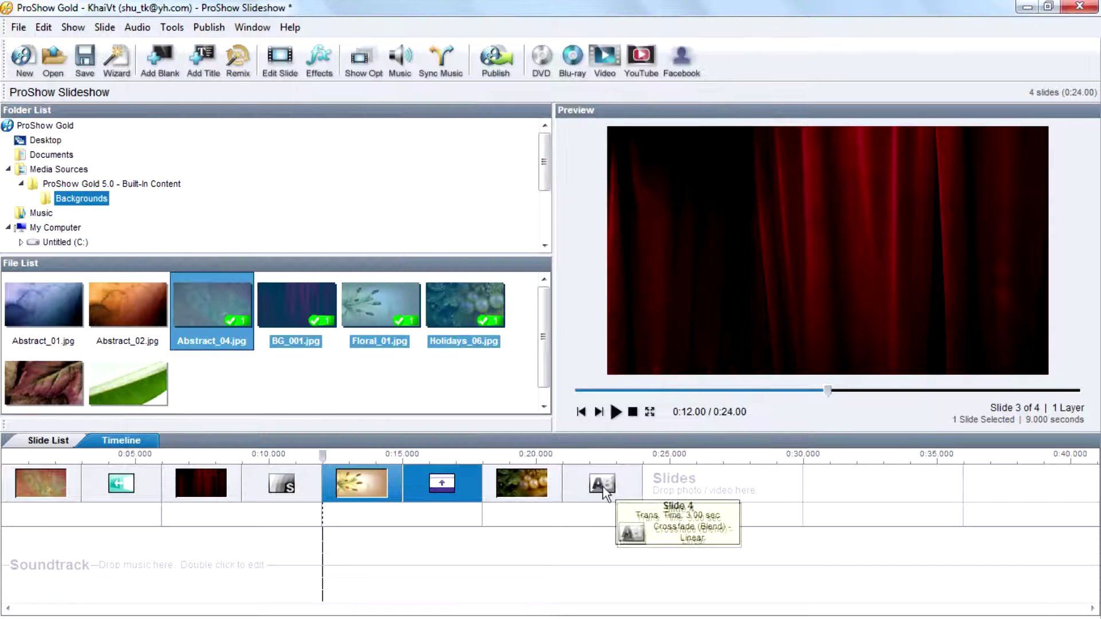
pyautogui.doubleClick(602, 484)
pyautogui.click(608, 271)
pyautogui.click(820, 451)
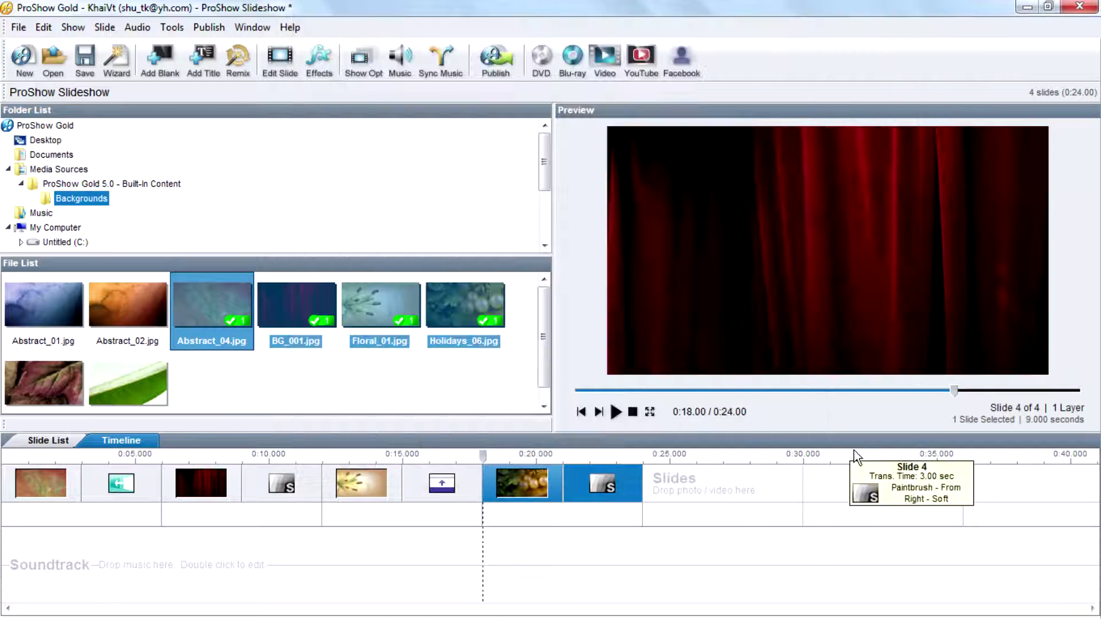
pyautogui.click(107, 573)
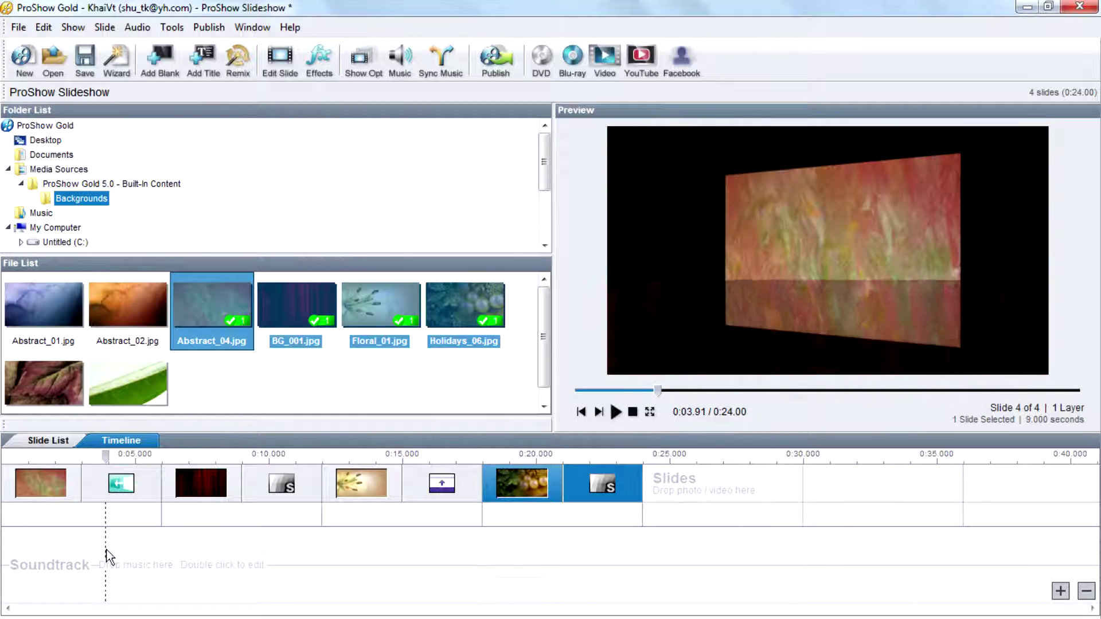
pyautogui.moveTo(150, 579); pyautogui.dragTo(286, 577)
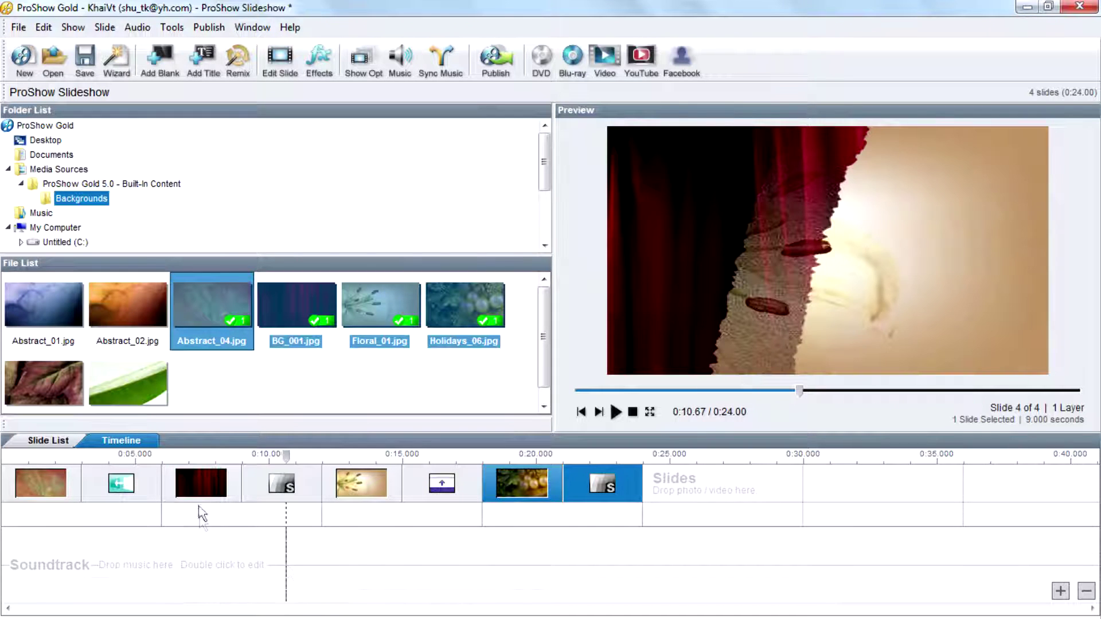
# Look at slide 2's settings and close them without changes.
pyautogui.click(202, 498)
pyautogui.doubleClick(202, 497)
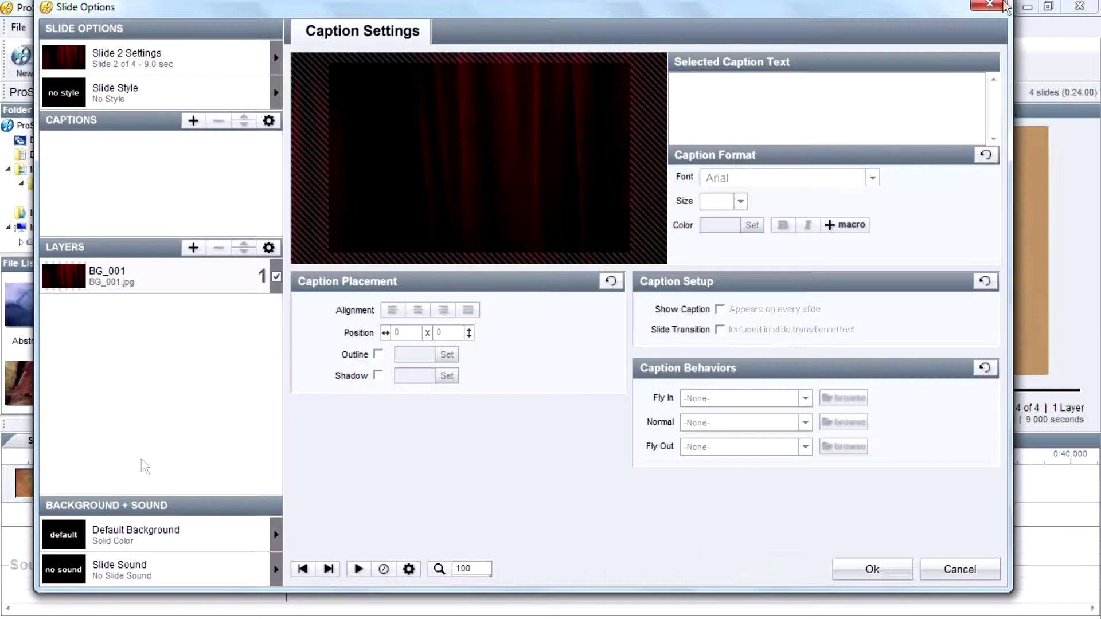
pyautogui.click(1004, 7)
# Add a new caption to slide 1 reading 'My slide show'.
pyautogui.click(50, 481)
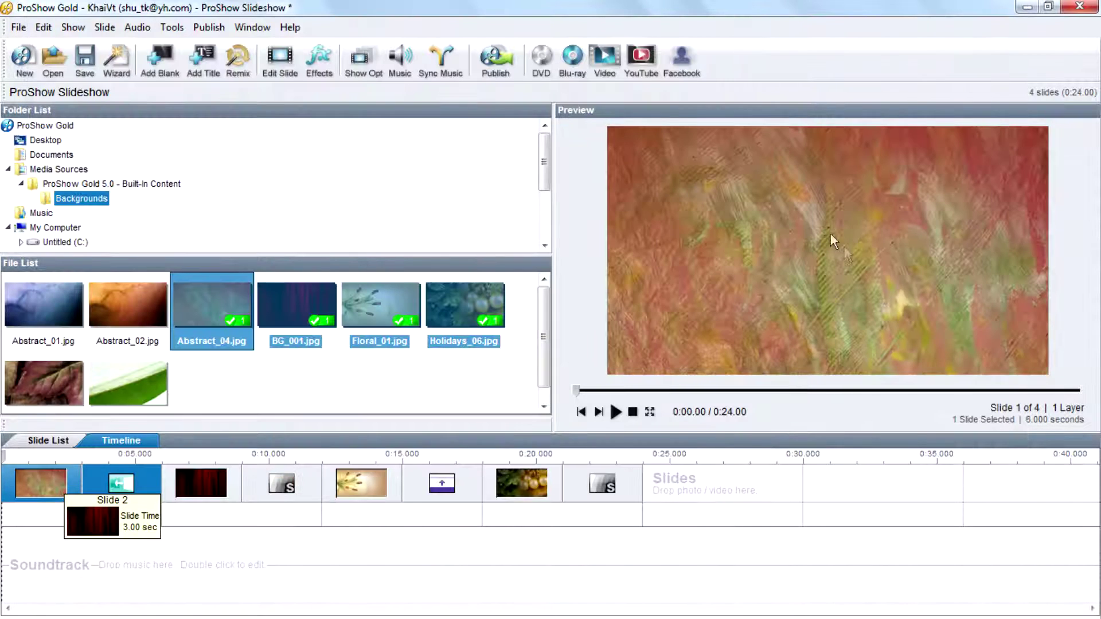
pyautogui.doubleClick(769, 210)
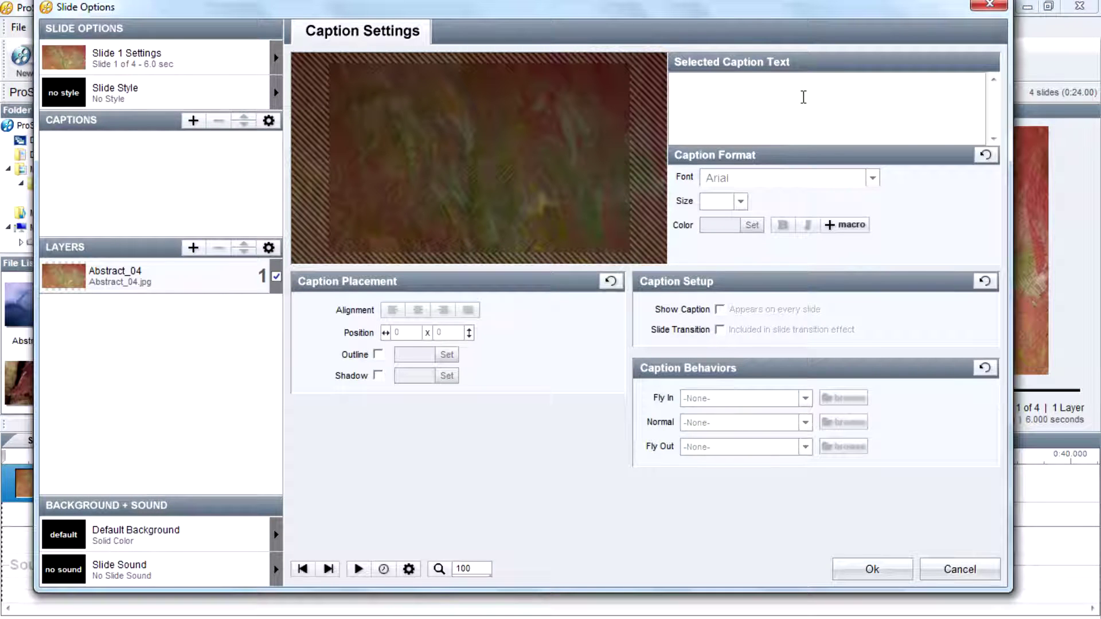
pyautogui.click(804, 97)
pyautogui.write('My sl')
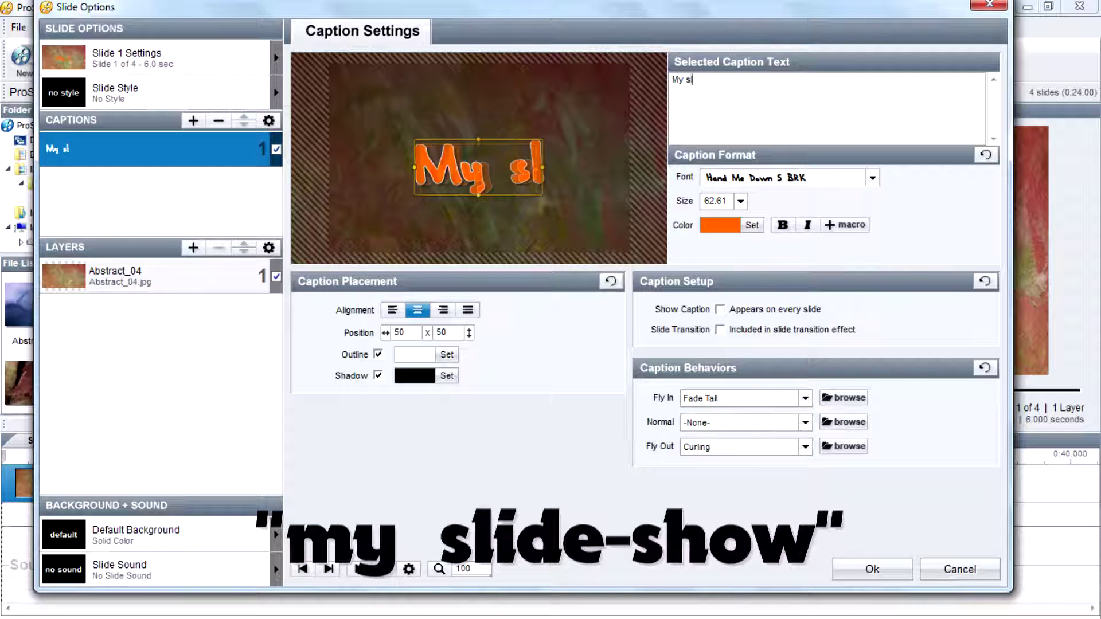
pyautogui.write('ide ')
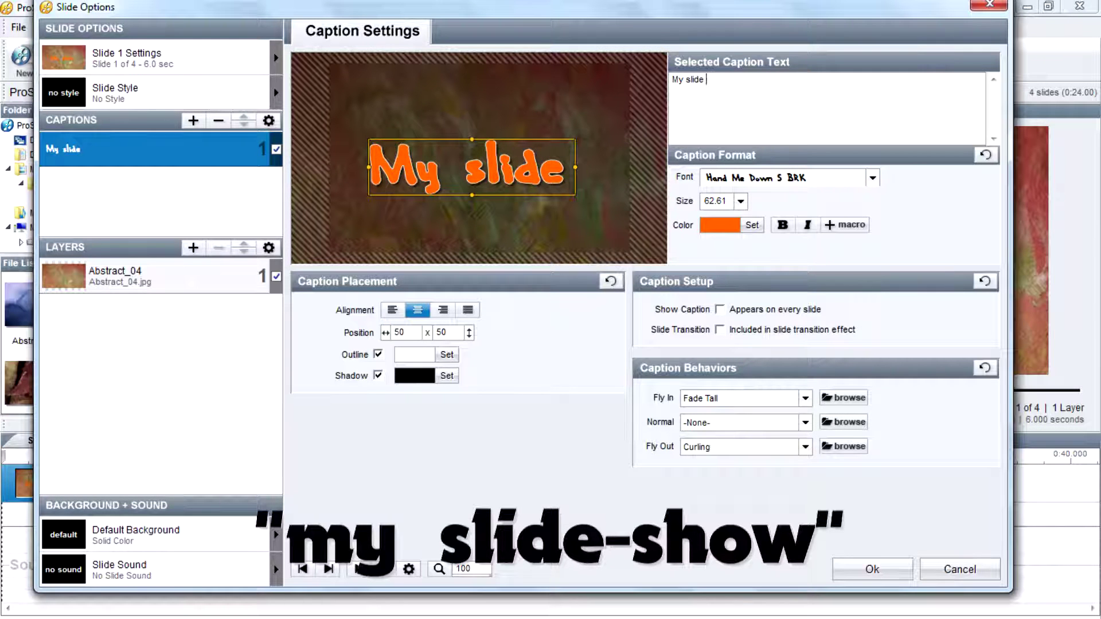
pyautogui.write('show')
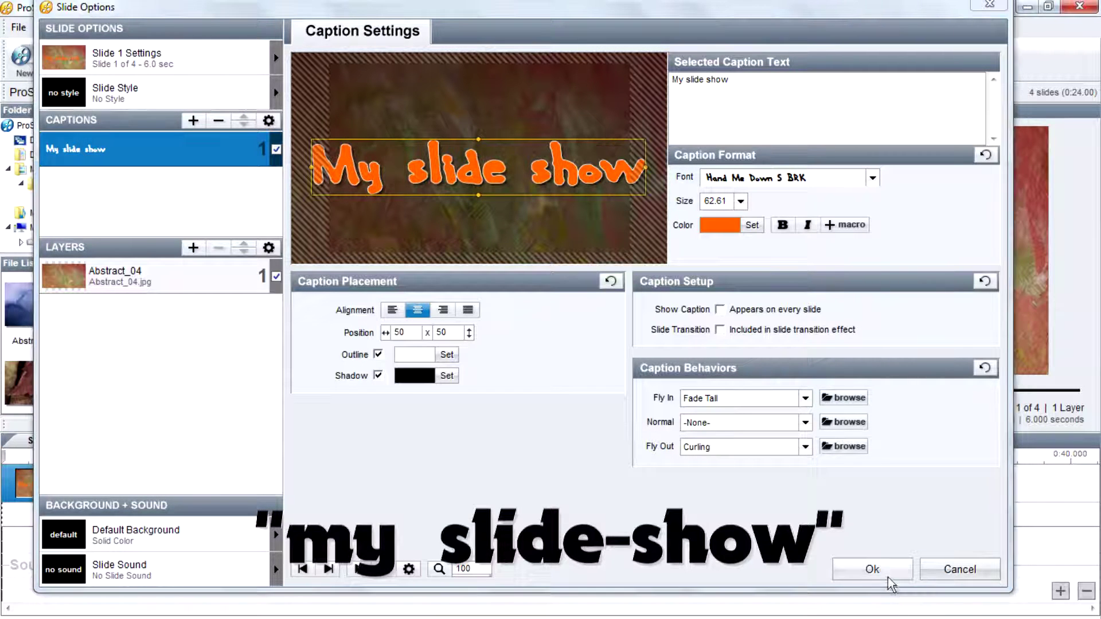
# Confirm slide 1's caption, then bring up Publish > Specialty and Legacy Formats.
pyautogui.click(873, 570)
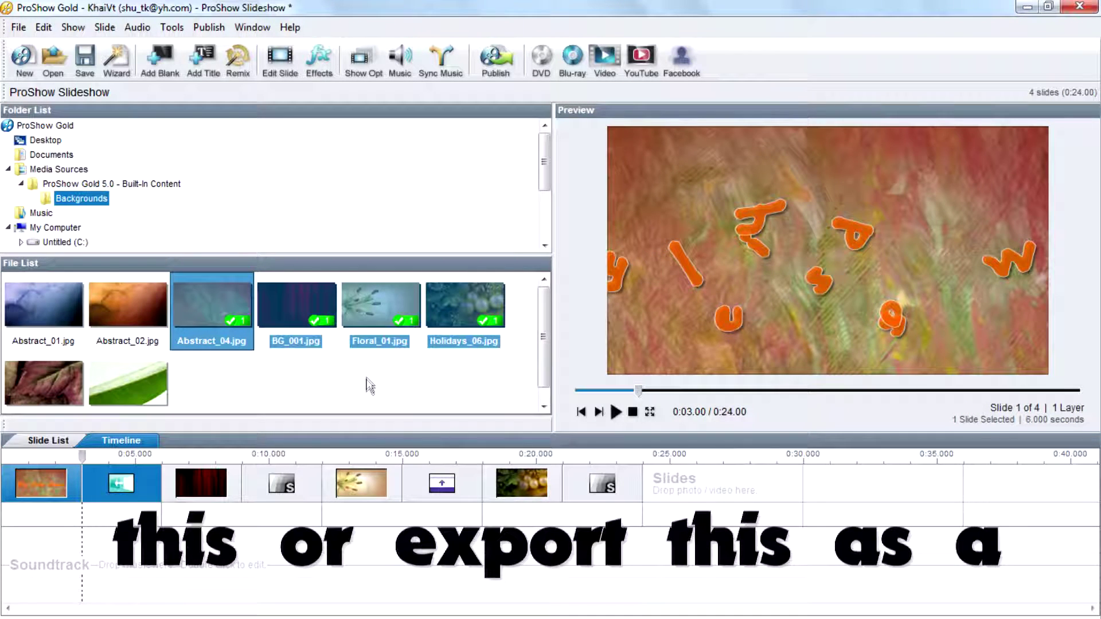
pyautogui.click(218, 25)
pyautogui.moveTo(277, 245)
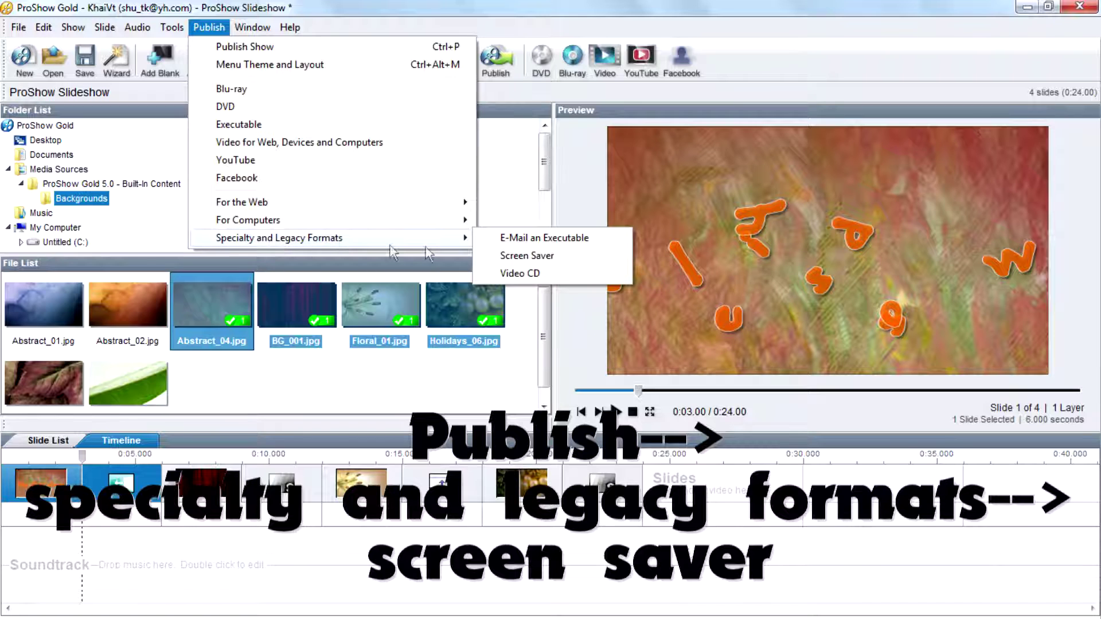
# Start a Screen Saver from the show and replace its title with 'heyy'.
pyautogui.click(534, 261)
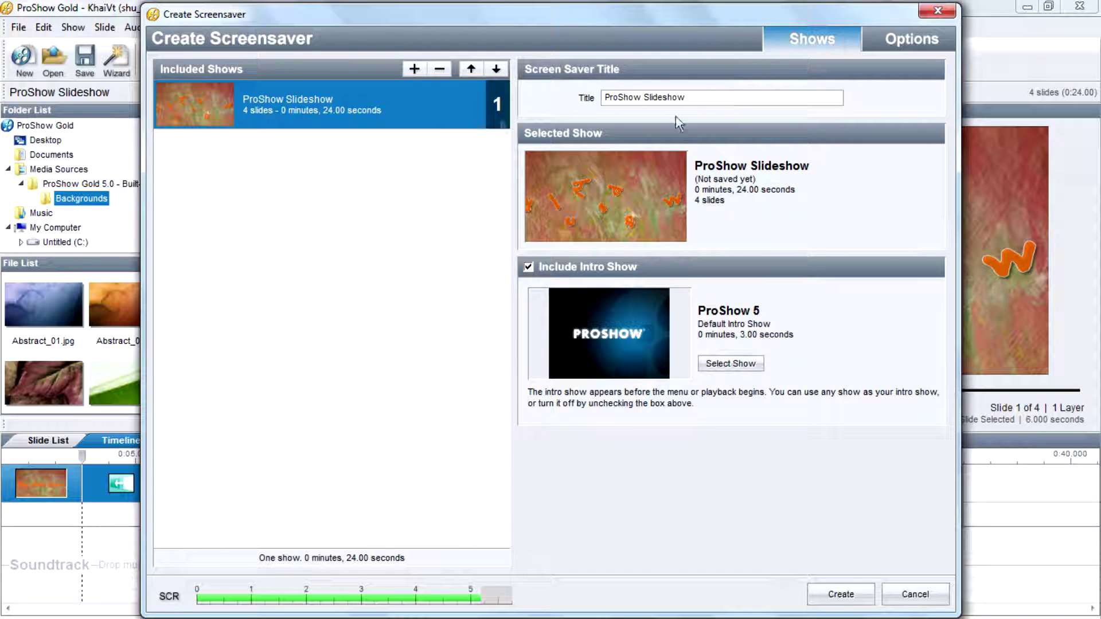
pyautogui.moveTo(703, 98); pyautogui.dragTo(605, 98)
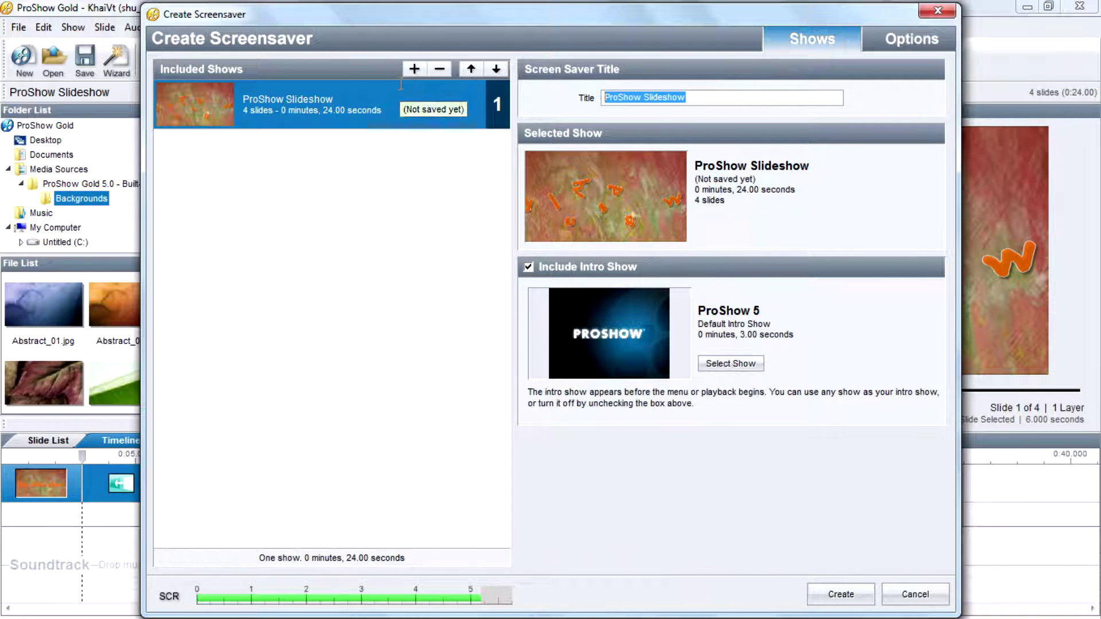
pyautogui.write('heyy')
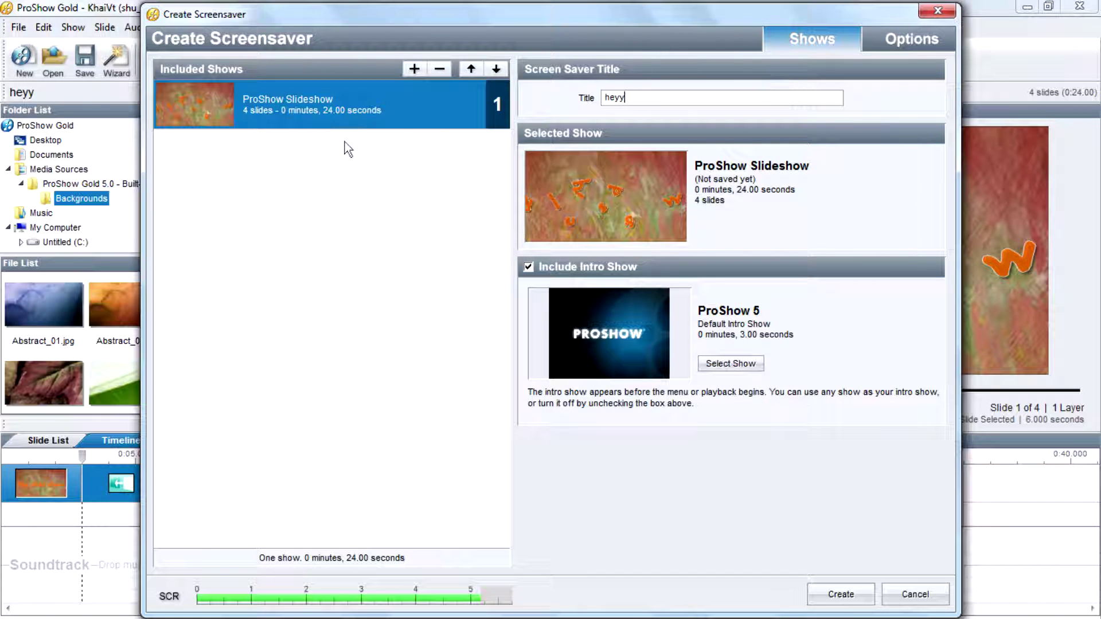
# Browse for another show to include, check the supported file types, and cancel.
pyautogui.click(415, 70)
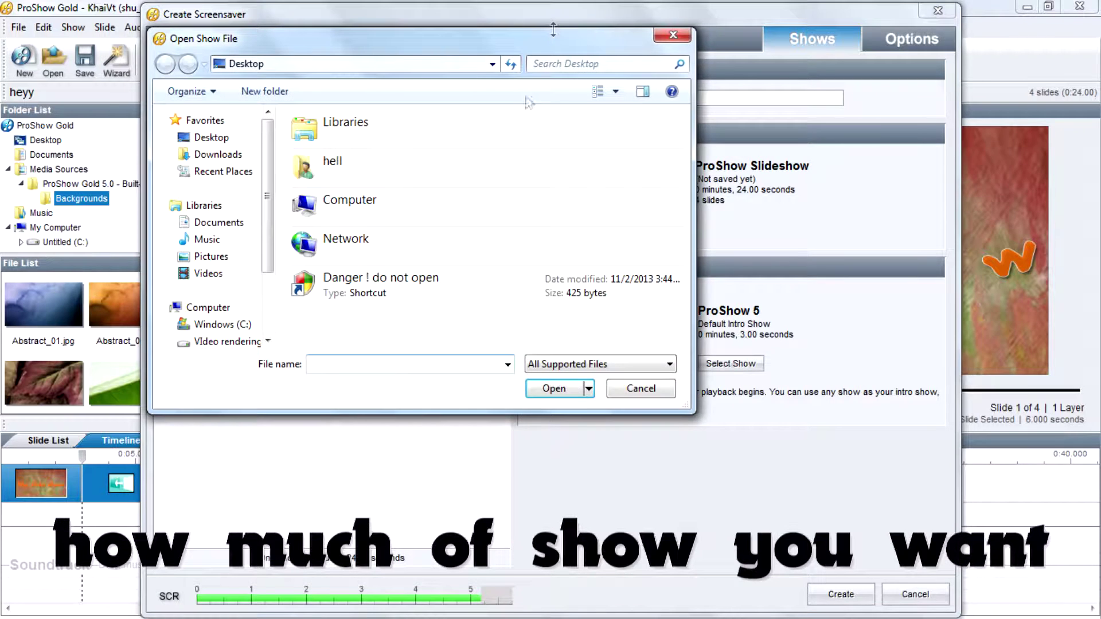
pyautogui.click(632, 365)
pyautogui.click(632, 365)
pyautogui.click(672, 36)
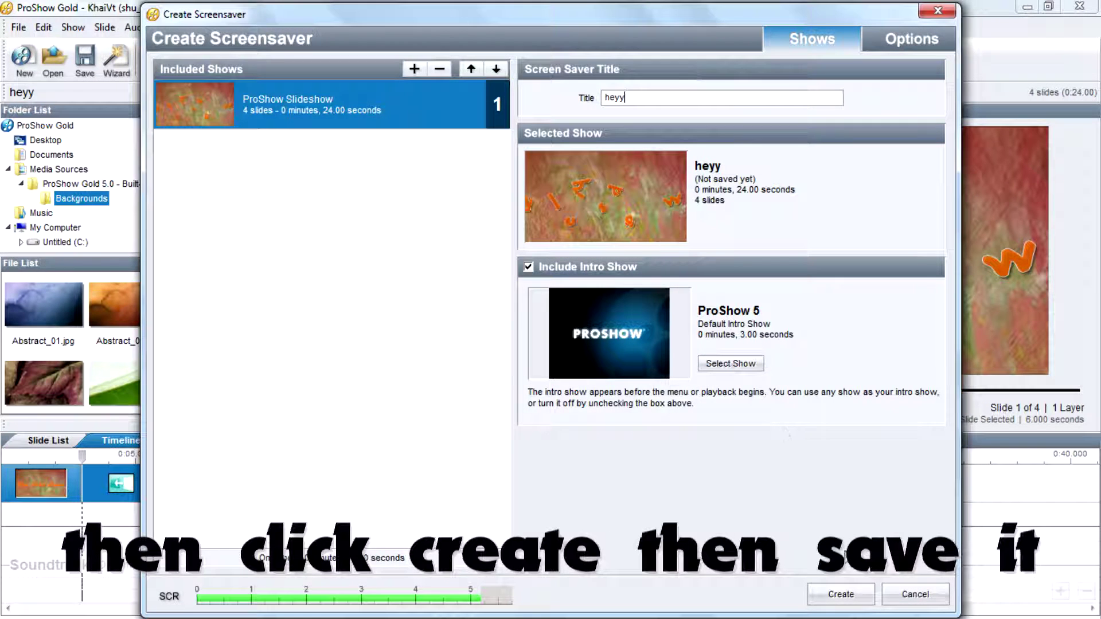
# Create the screensaver as new saver.scr on the Desktop, replacing the existing file.
pyautogui.click(847, 602)
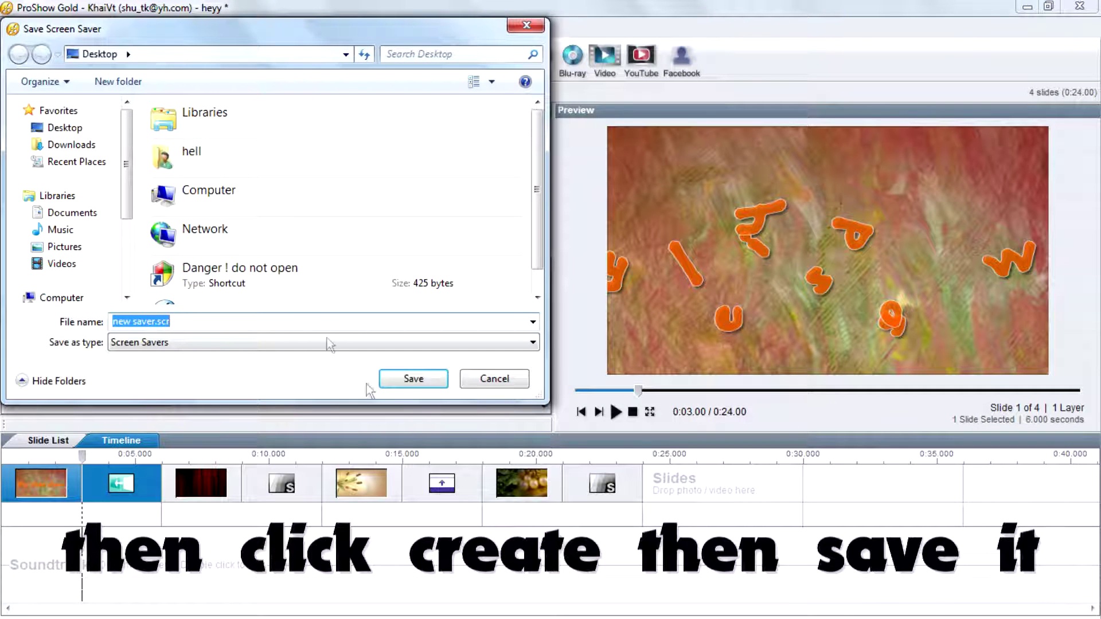
pyautogui.click(412, 380)
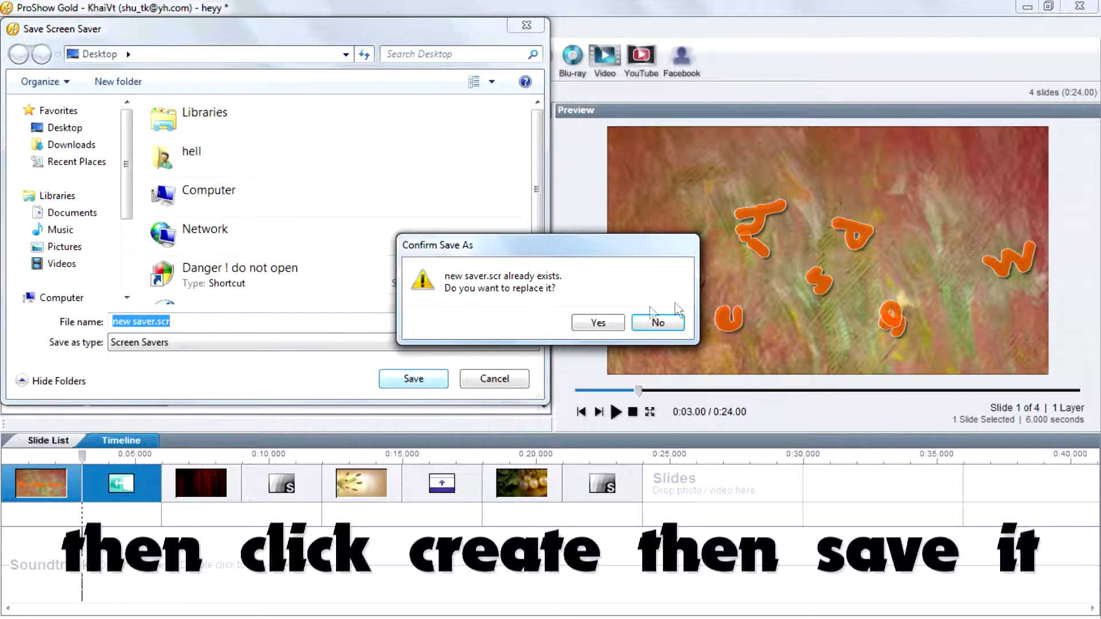
pyautogui.click(618, 325)
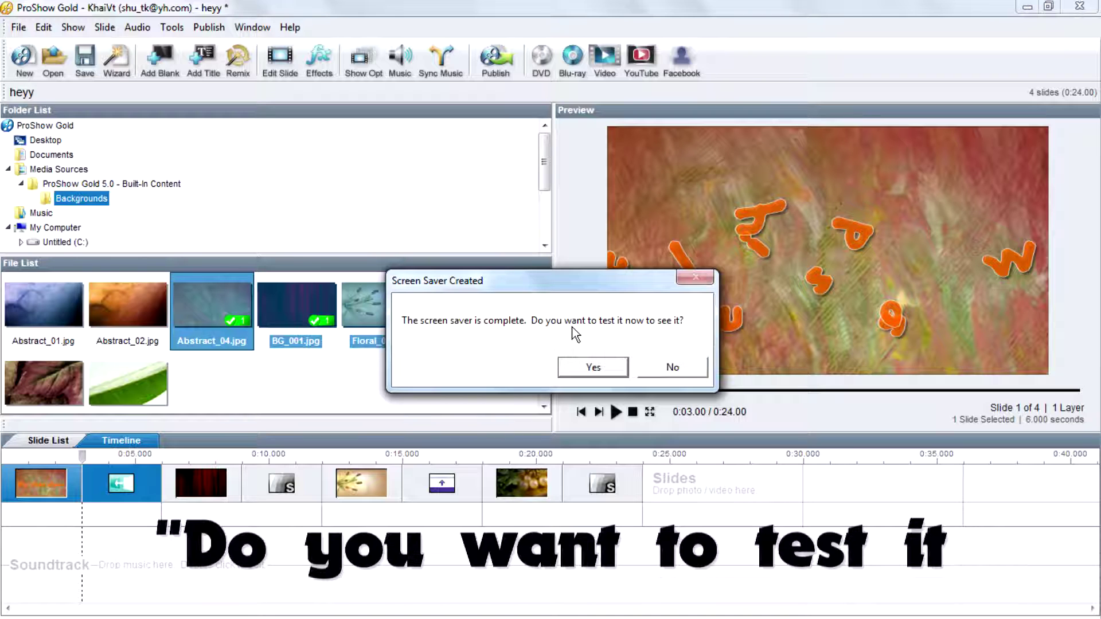
# Run the screensaver test in Photodex Presenter and close it afterwards.
pyautogui.click(598, 368)
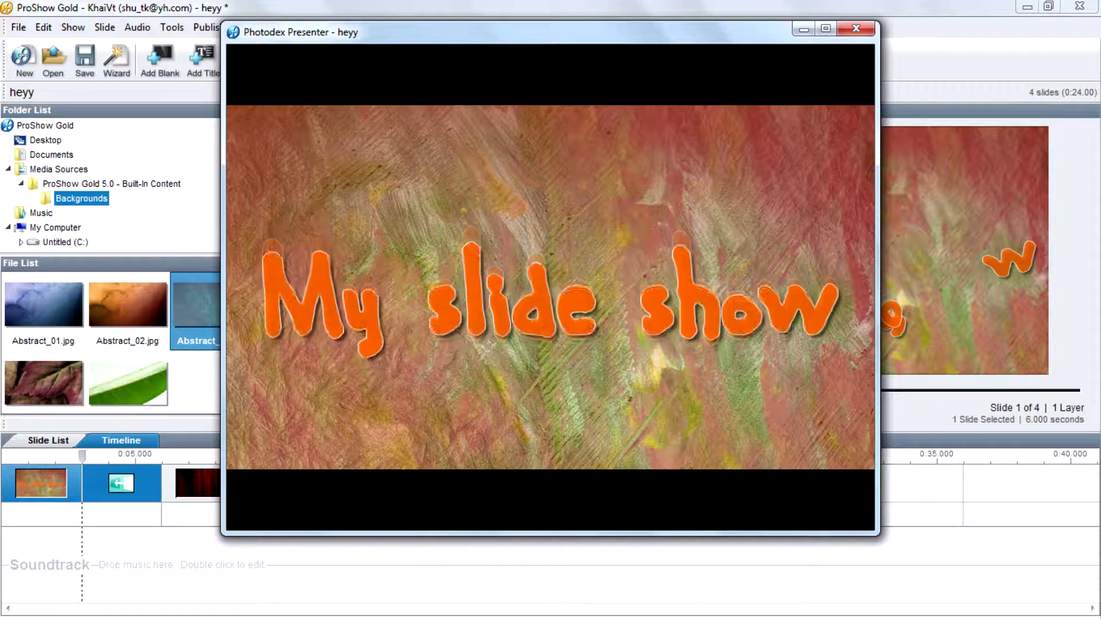
pyautogui.click(855, 27)
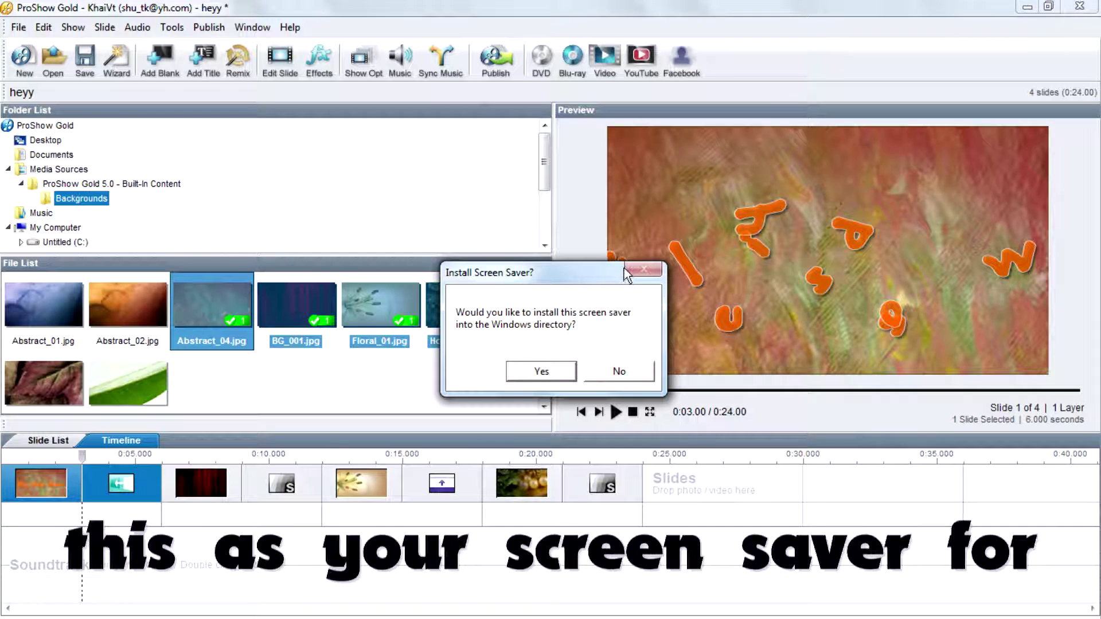
# Install the screensaver into Windows, overwriting the same-named one, and acknowledge the success message.
pyautogui.click(541, 371)
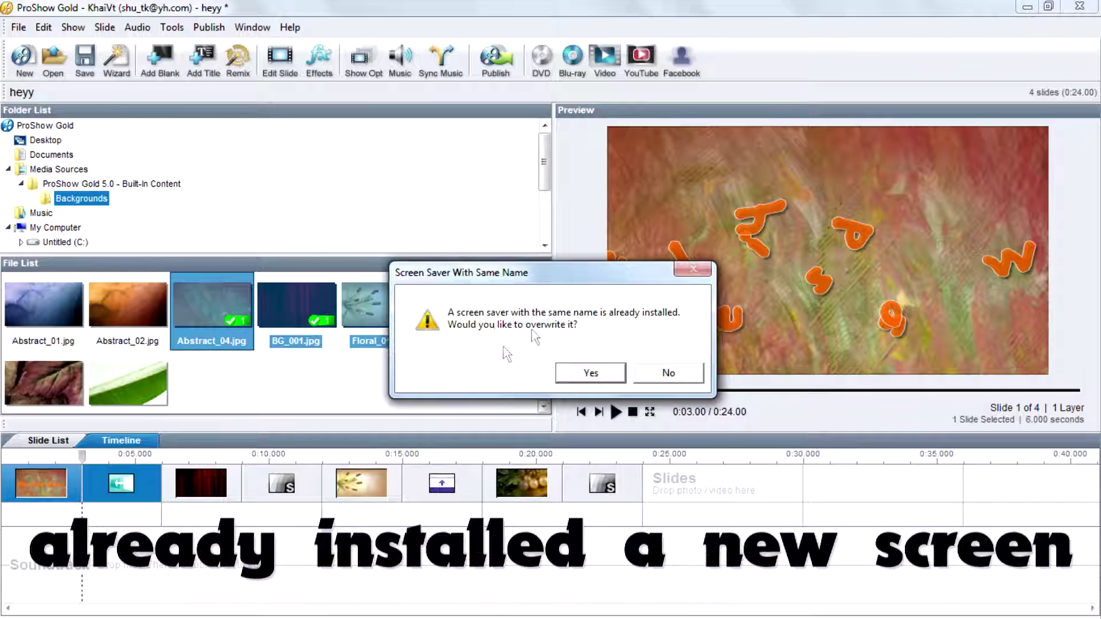
pyautogui.click(606, 374)
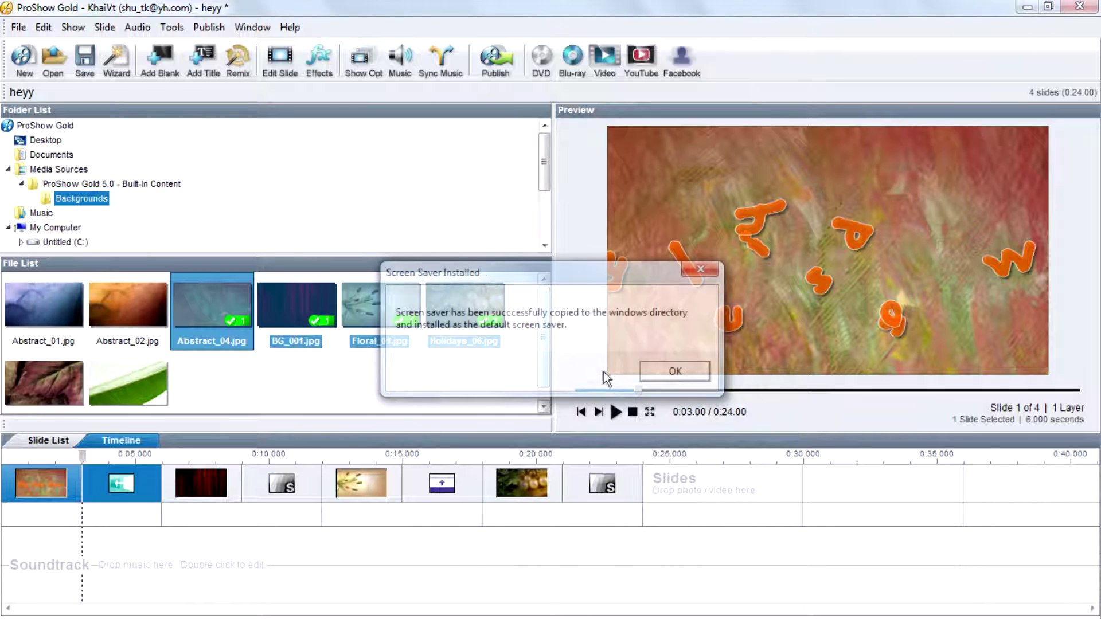
pyautogui.click(681, 372)
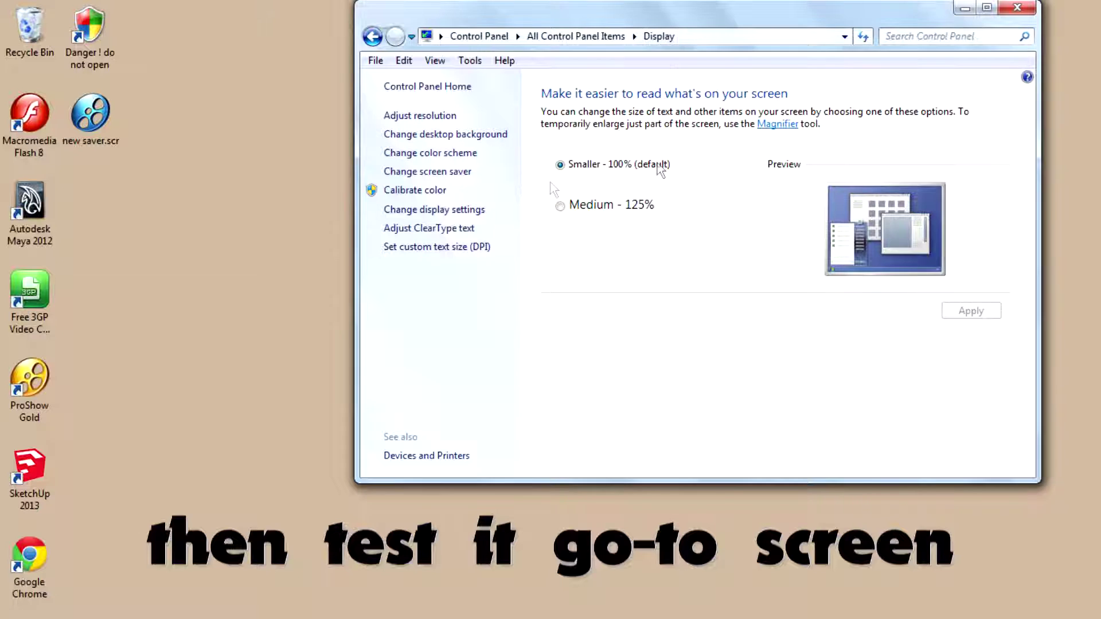
# Show the Screen Saver Settings with new saver selected and run its Preview.
pyautogui.click(465, 174)
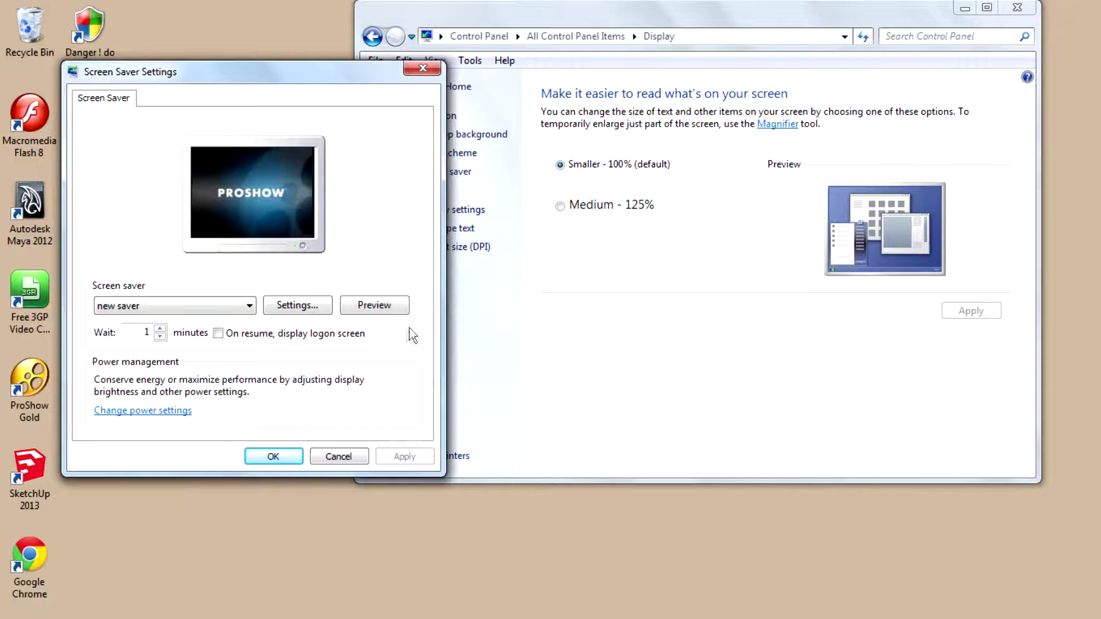
pyautogui.click(390, 309)
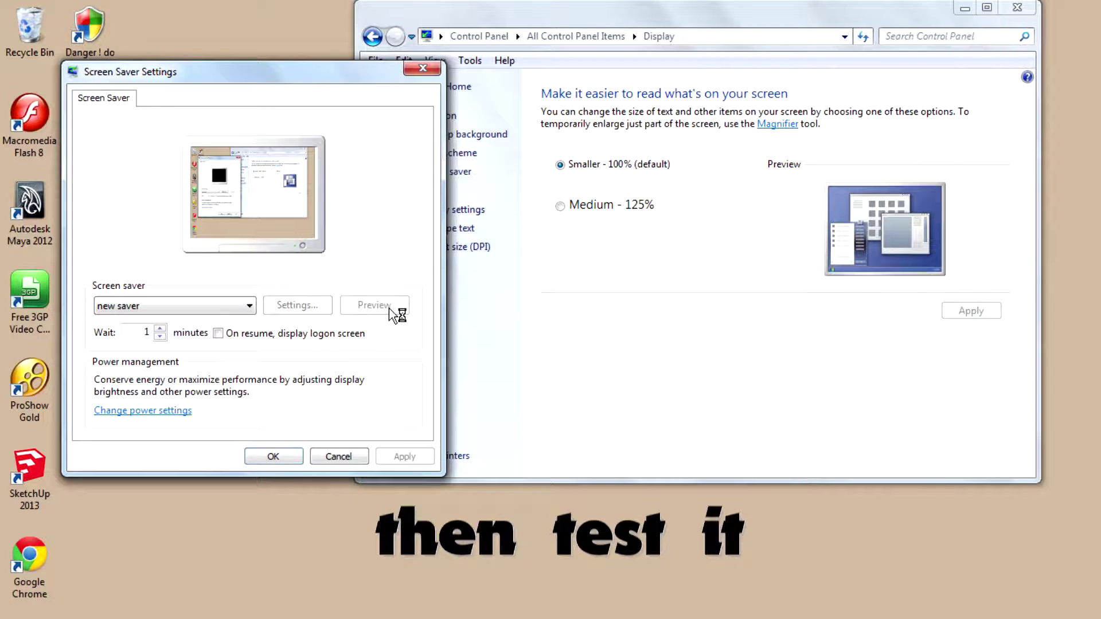